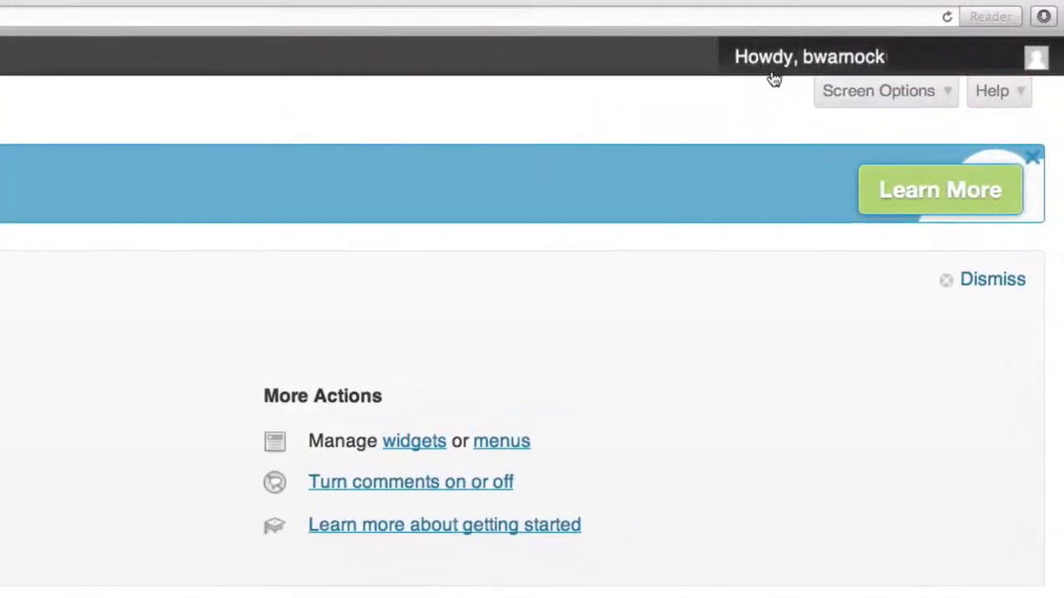
Step: From Edit My Profile, enter a new Strong-rated password in both password fields
mouse_move(981, 8)
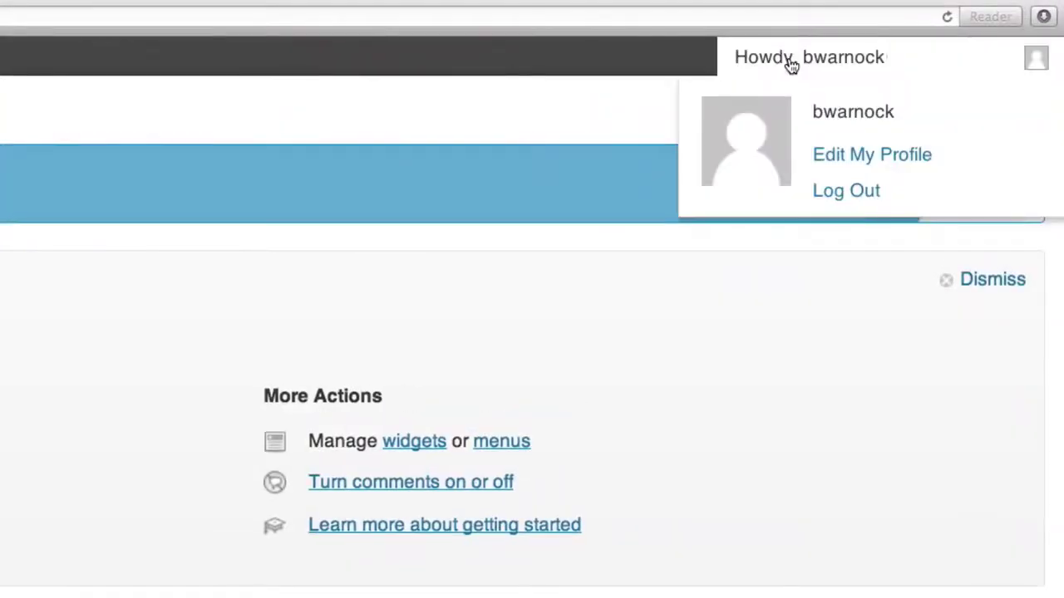
click(832, 159)
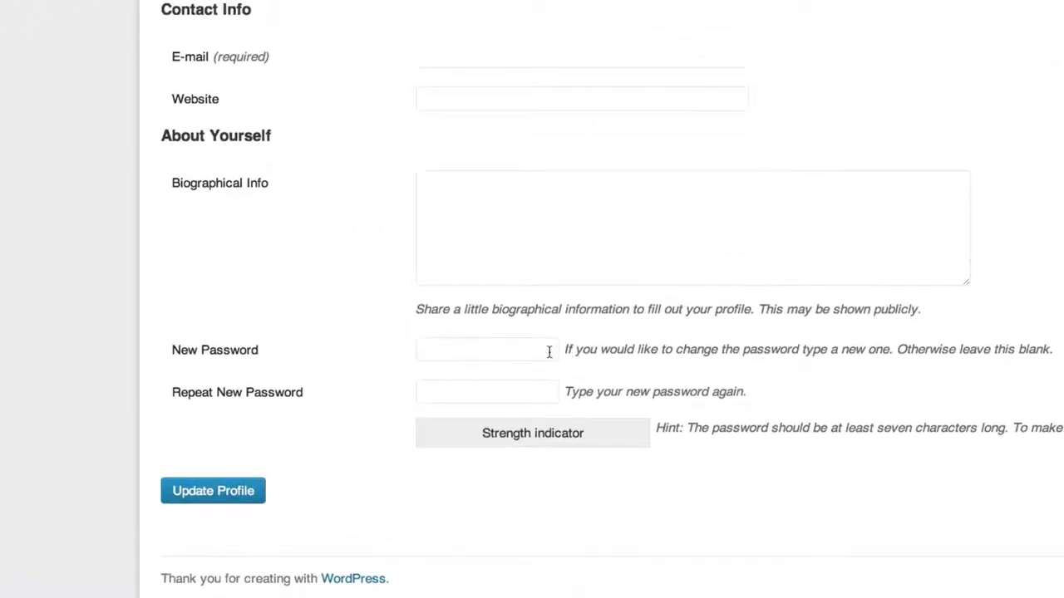
click(548, 350)
text(•••••••••)
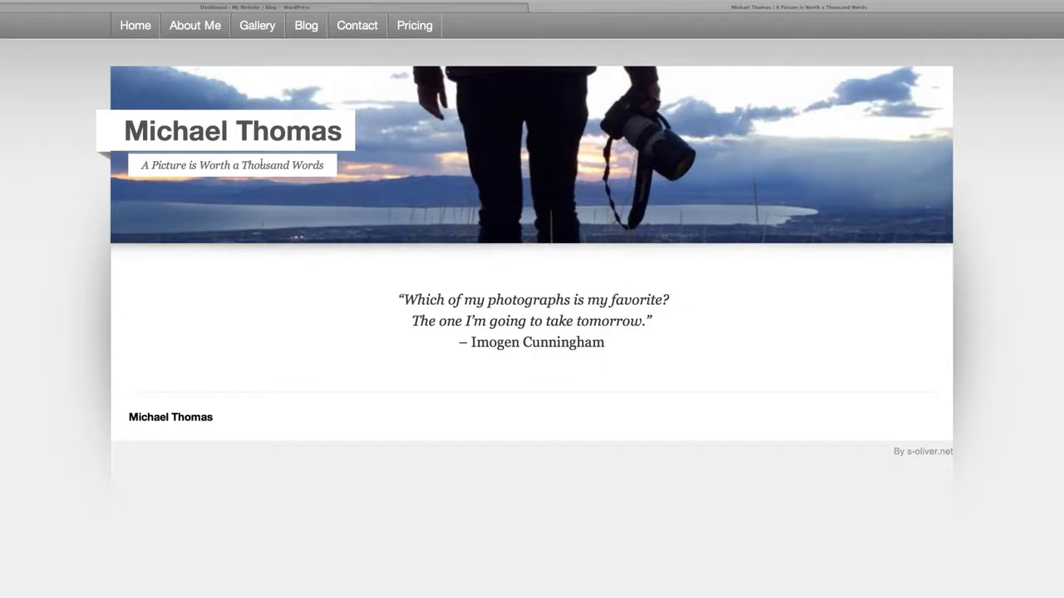
Step: Visit the example site's About Me, Blog, Gallery, Contact and Pricing pages in turn
click(196, 27)
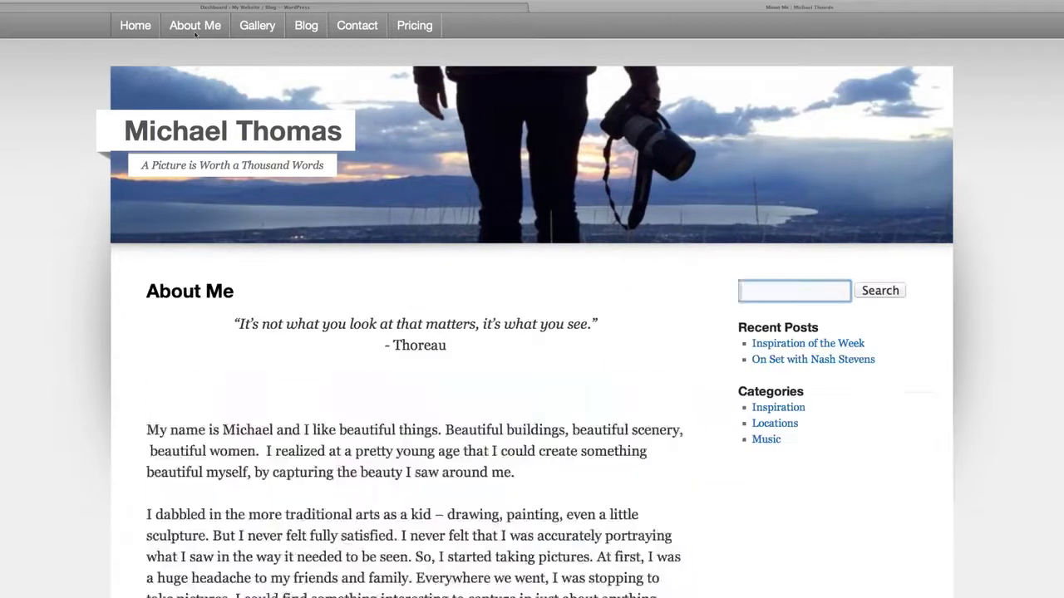
click(305, 26)
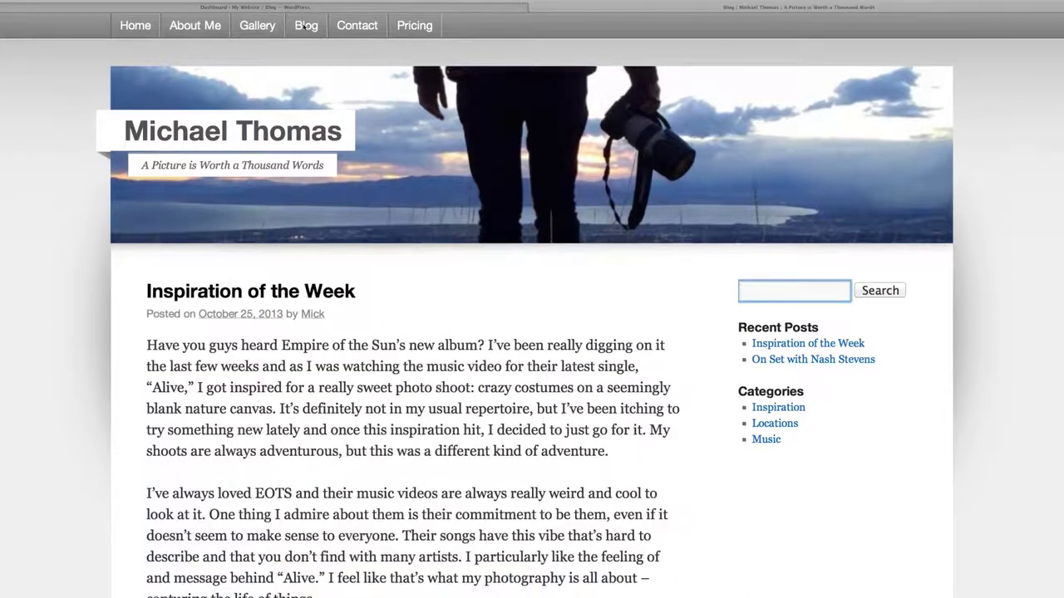
click(258, 26)
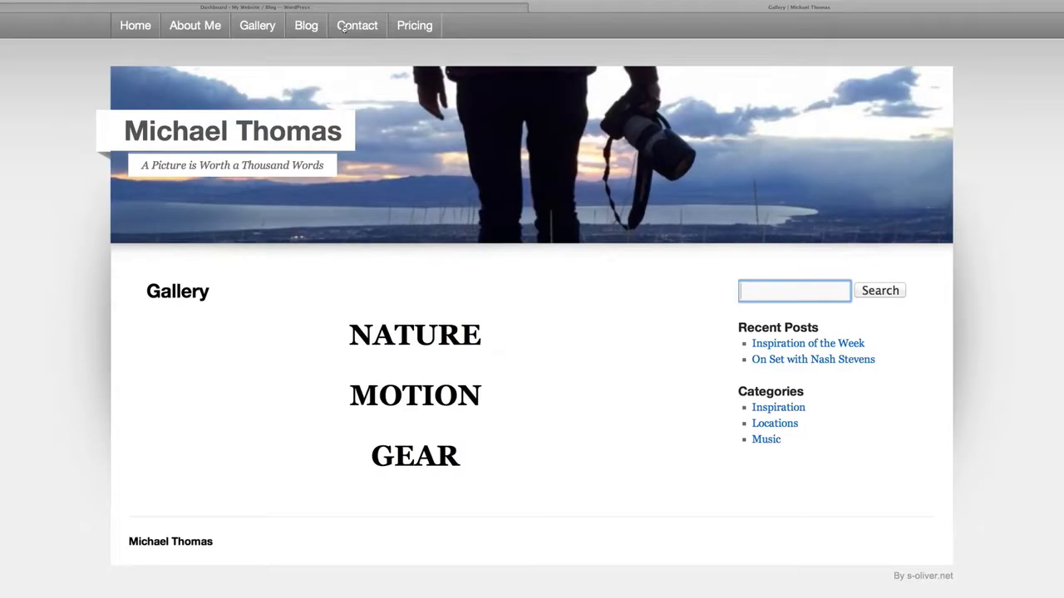
click(359, 28)
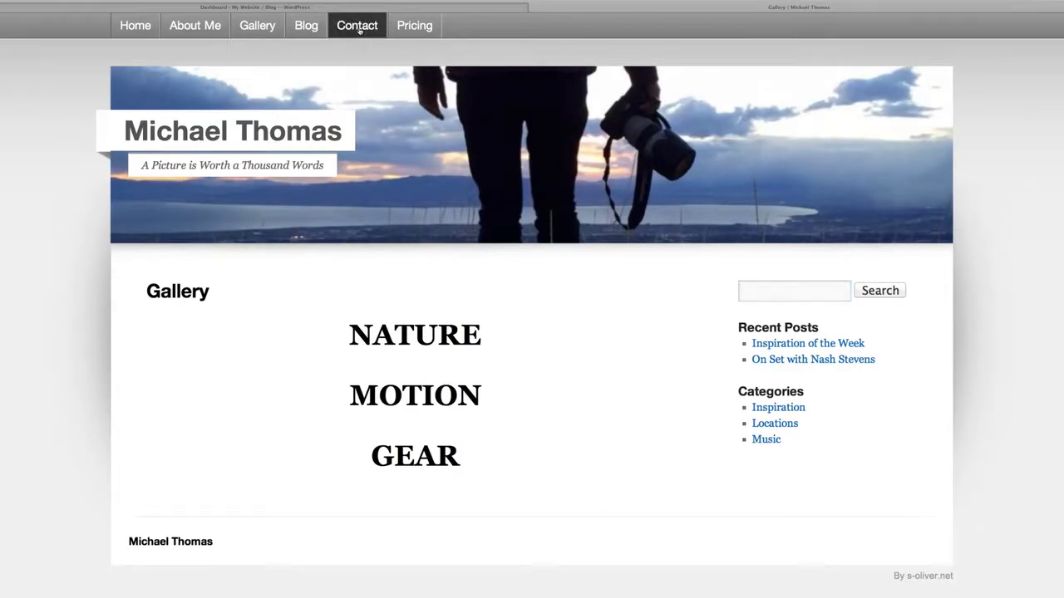
click(409, 28)
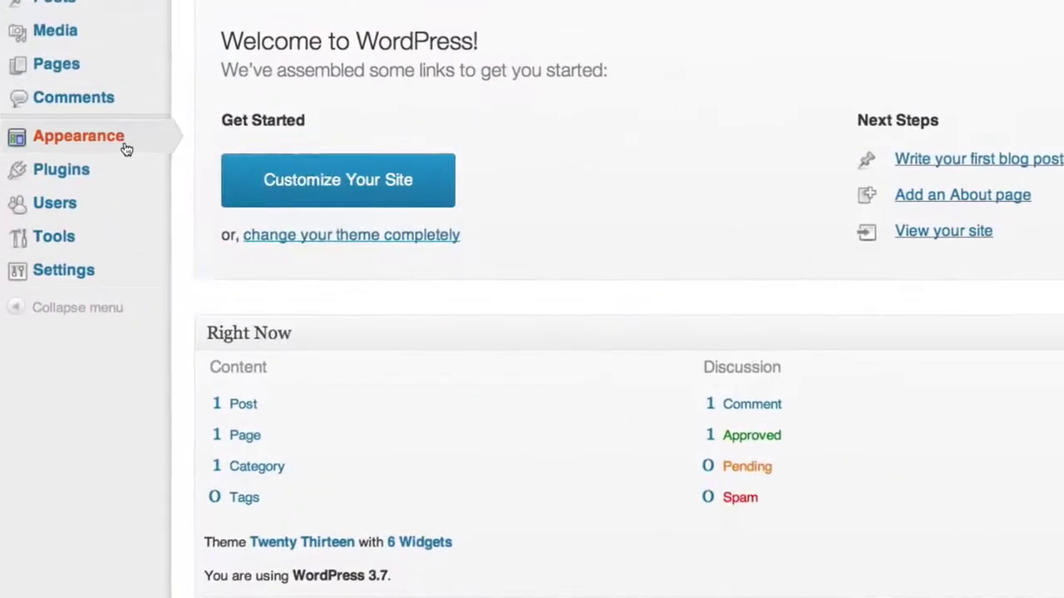
Step: Go to Appearance > Themes and switch to installing new themes
mouse_move(124, 148)
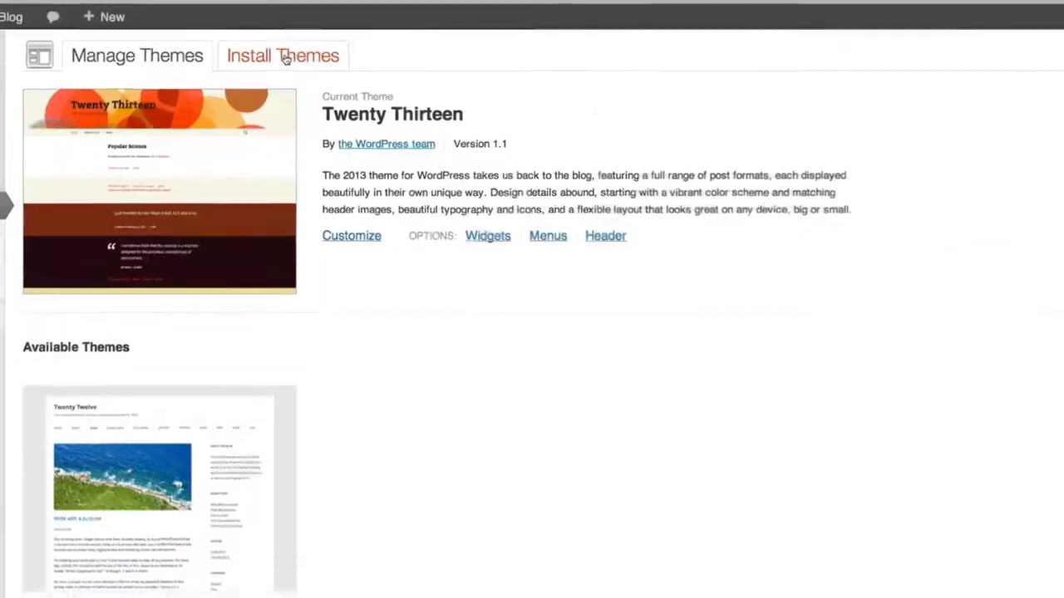
click(284, 58)
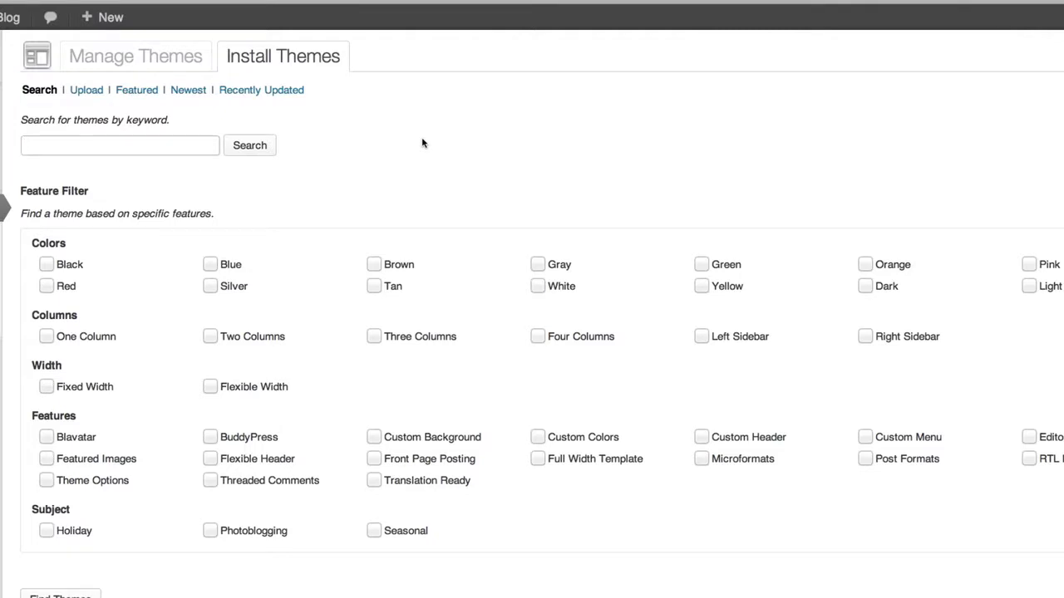
Step: Search for new themes filtered by the White and Light colours
click(537, 285)
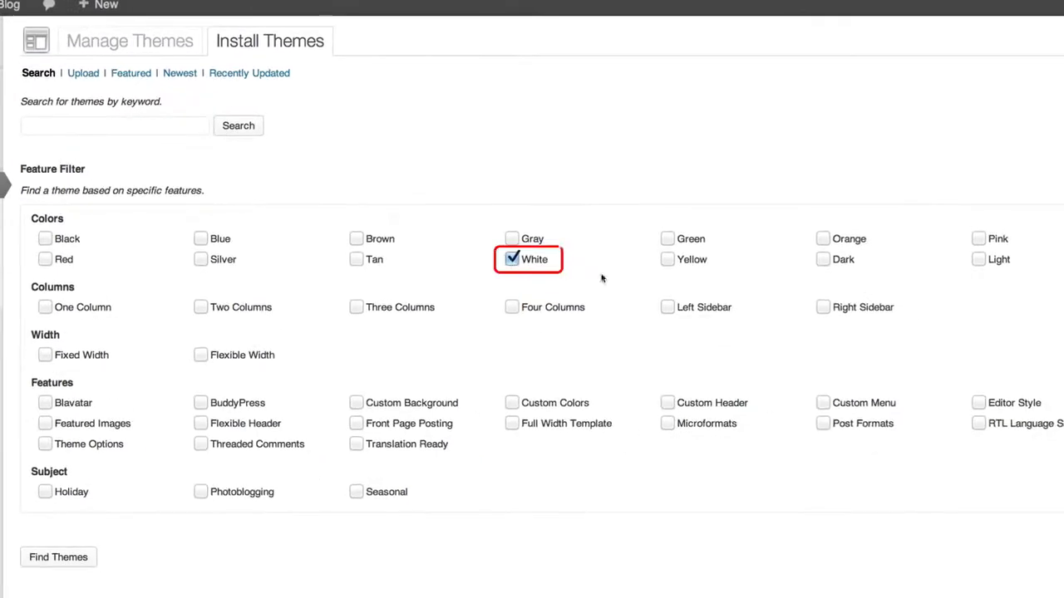
click(980, 260)
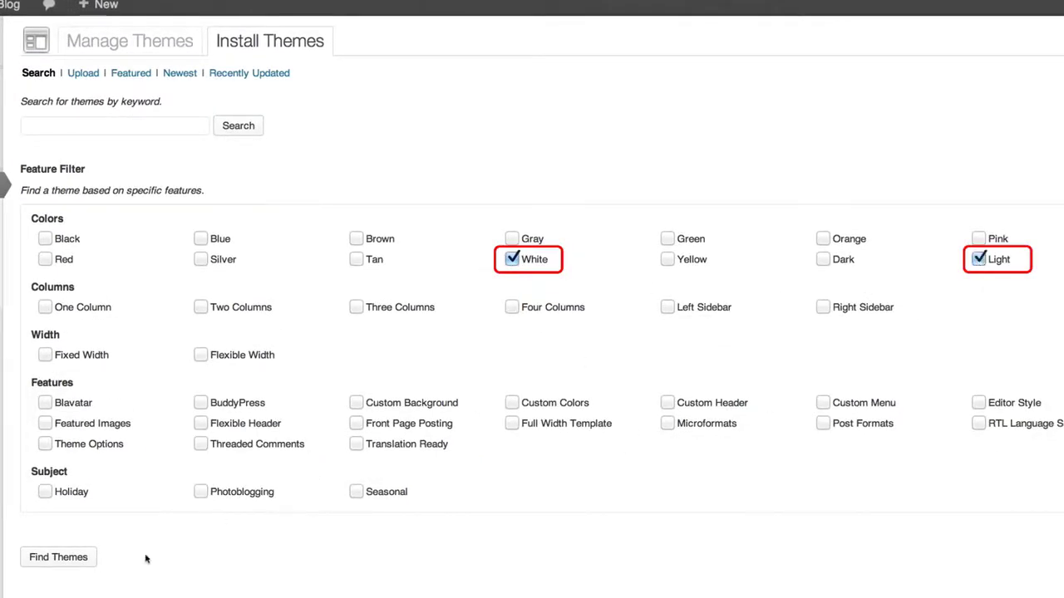
click(81, 558)
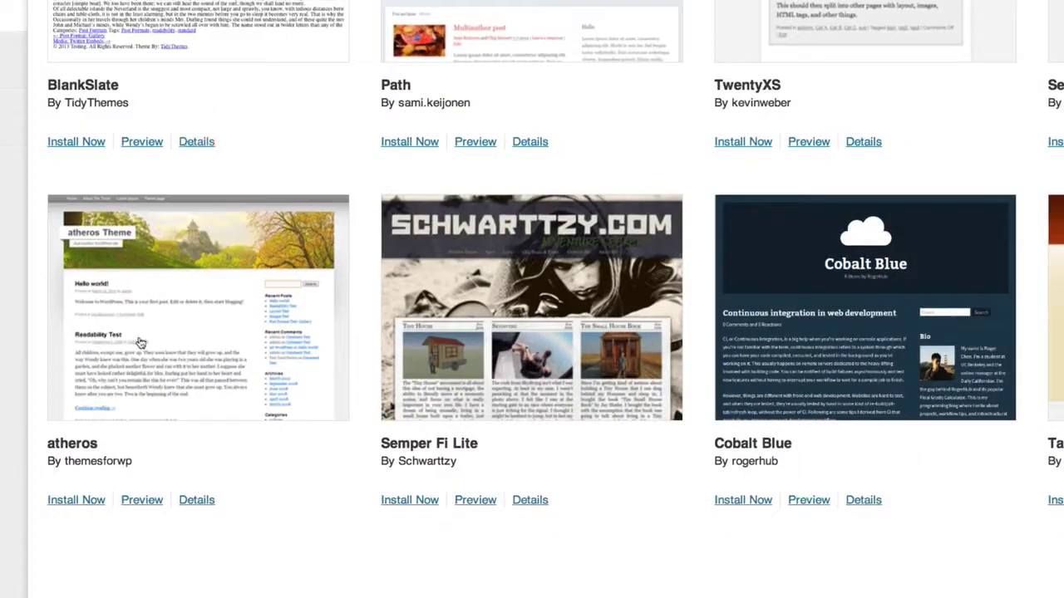
Step: Preview the atheros theme and install it
click(142, 501)
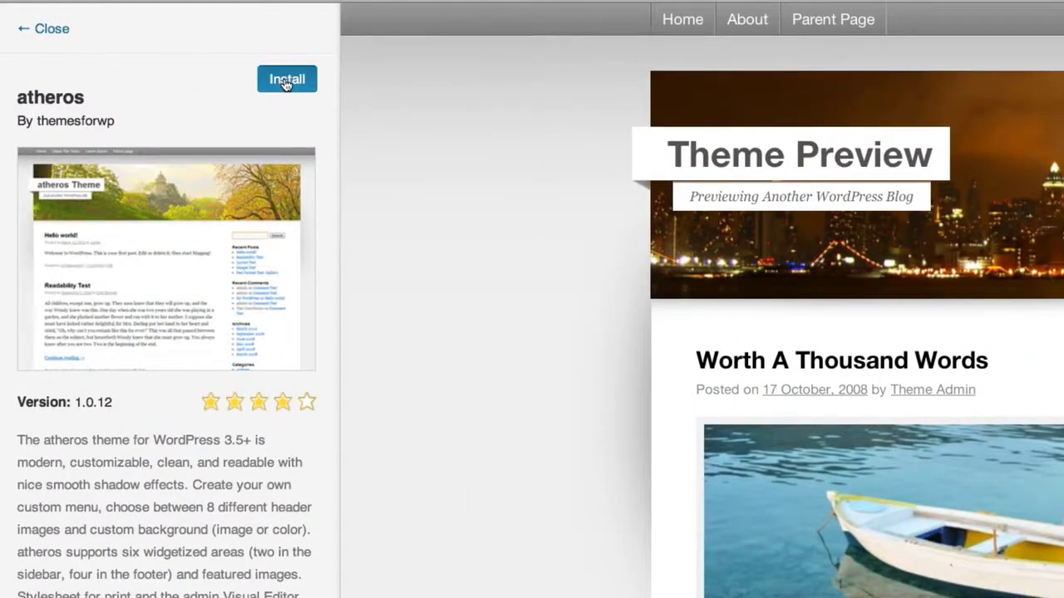
click(286, 82)
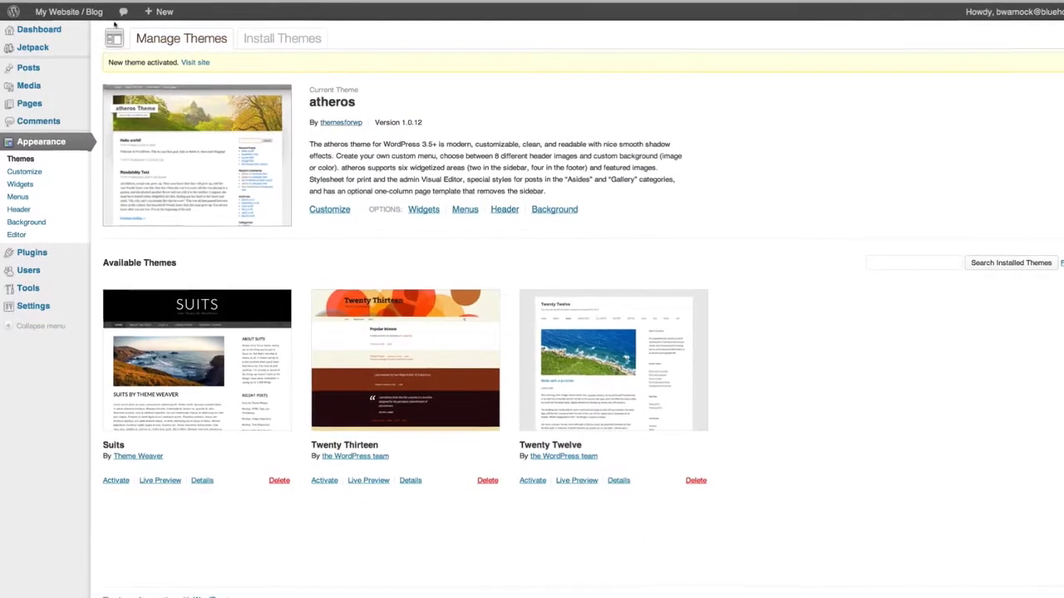
mouse_move(68, 12)
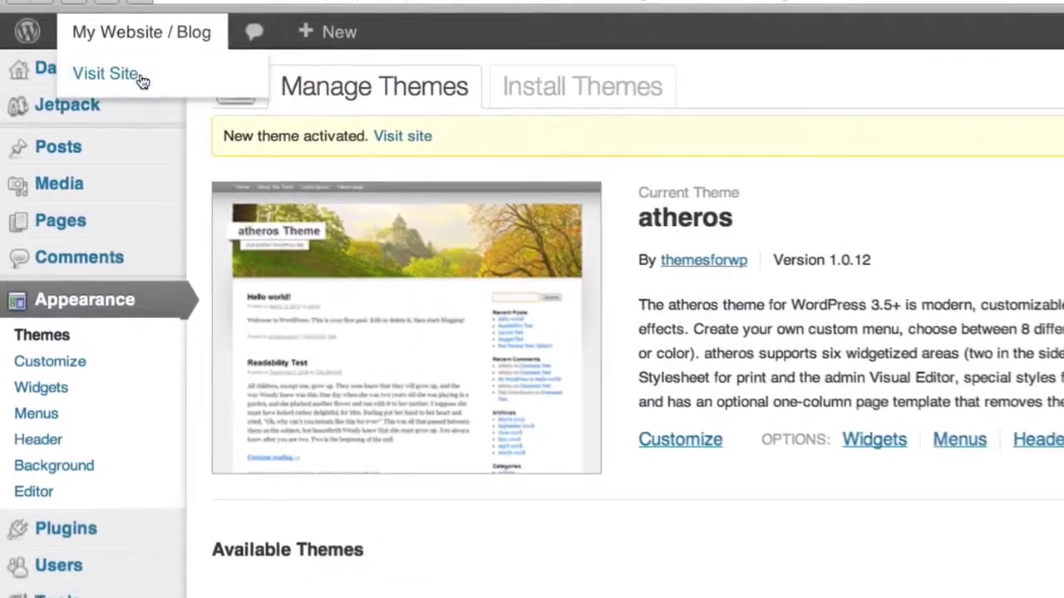
right_click(139, 76)
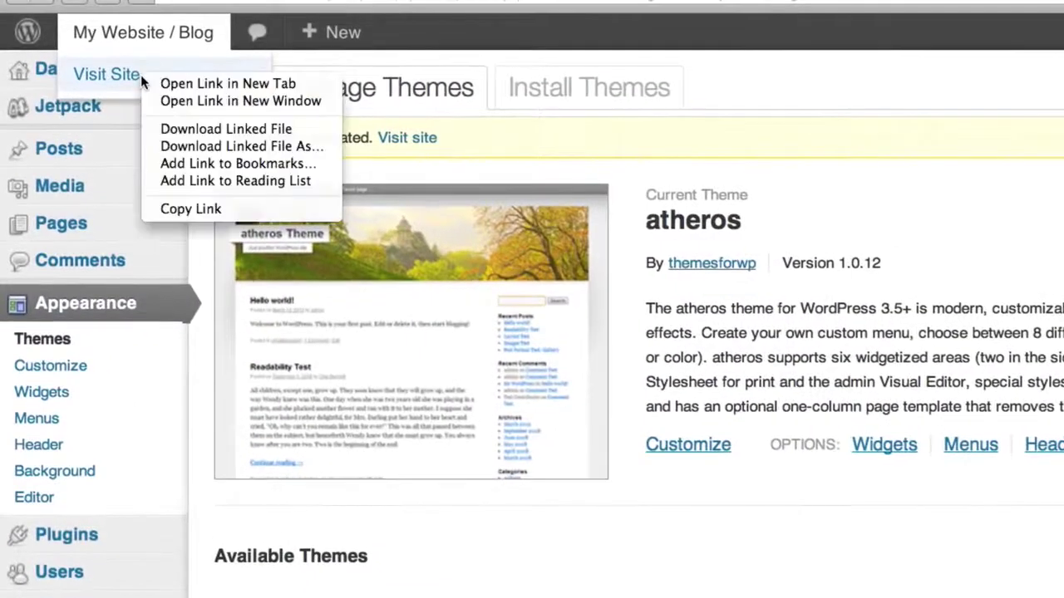
click(158, 83)
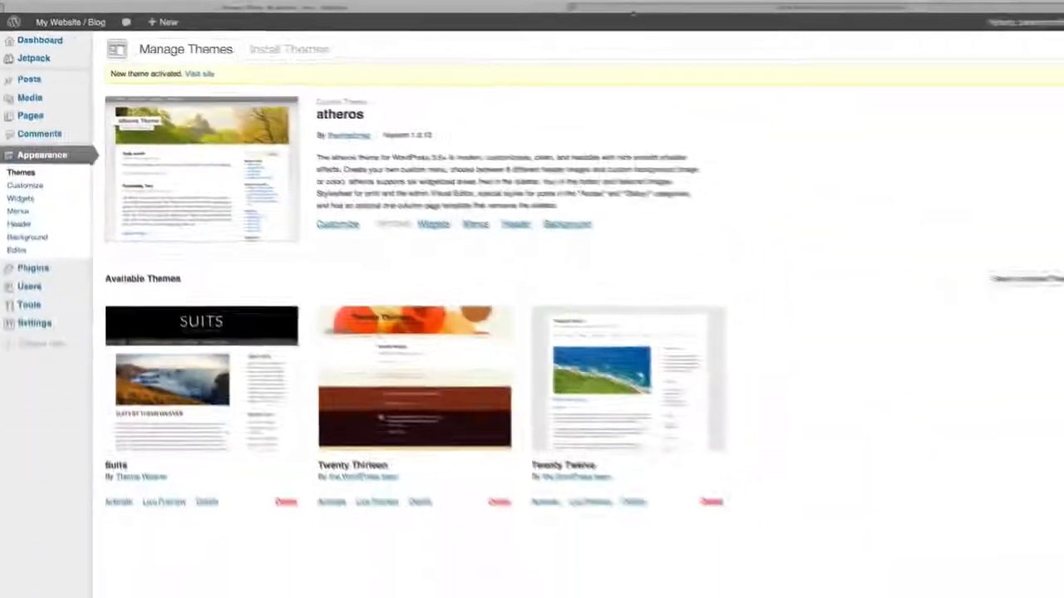
click(614, 12)
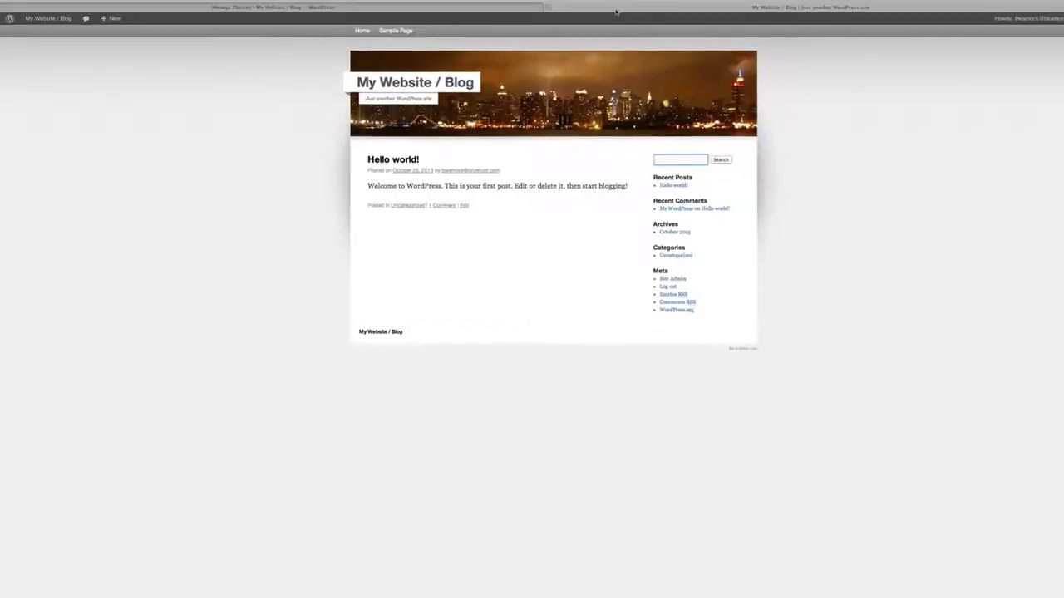
click(484, 11)
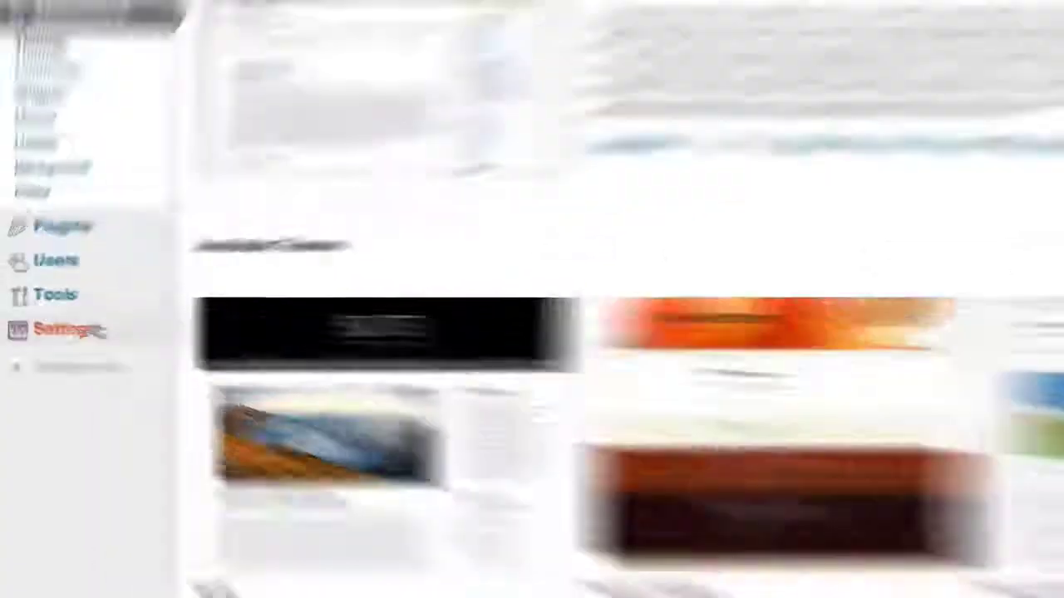
mouse_move(50, 313)
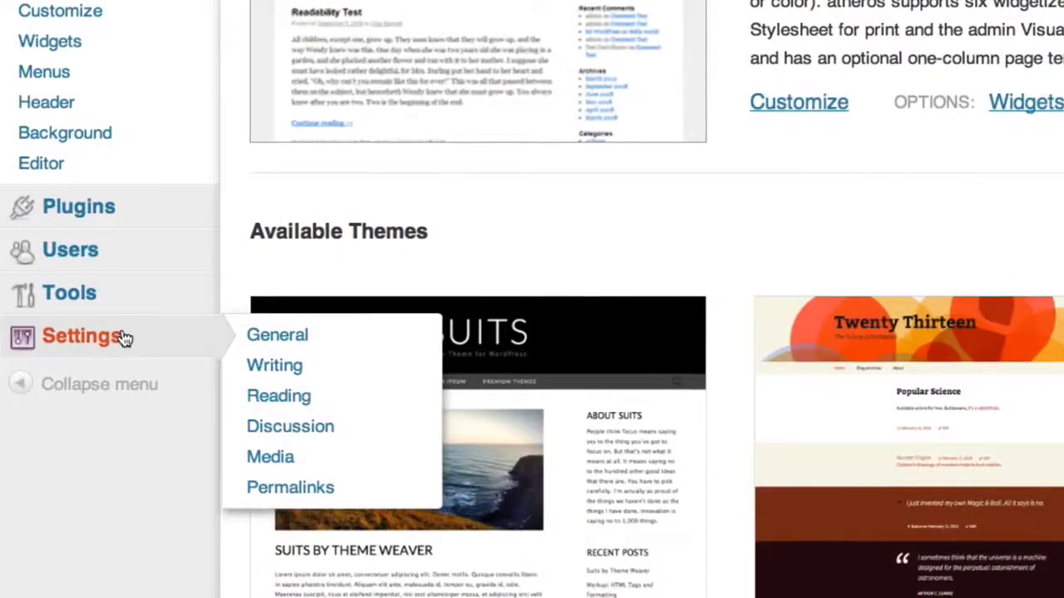
Step: In General Settings, set title 'Michael Thomas' and tagline 'A Picture is Worth a Thousand Words', then save
click(123, 338)
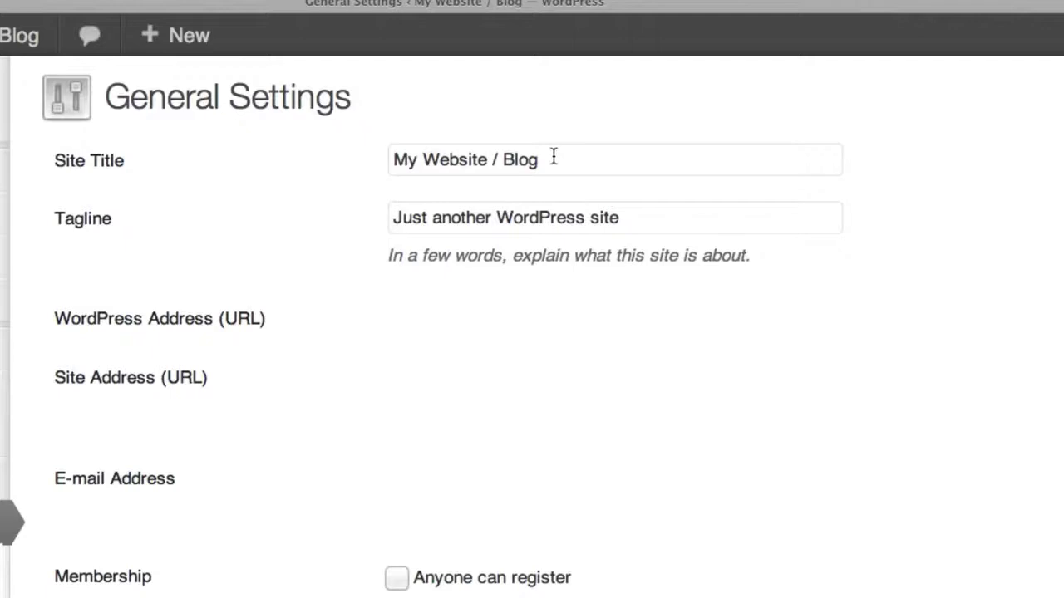
drag(554, 159, 363, 157)
text(Michael Thomas)
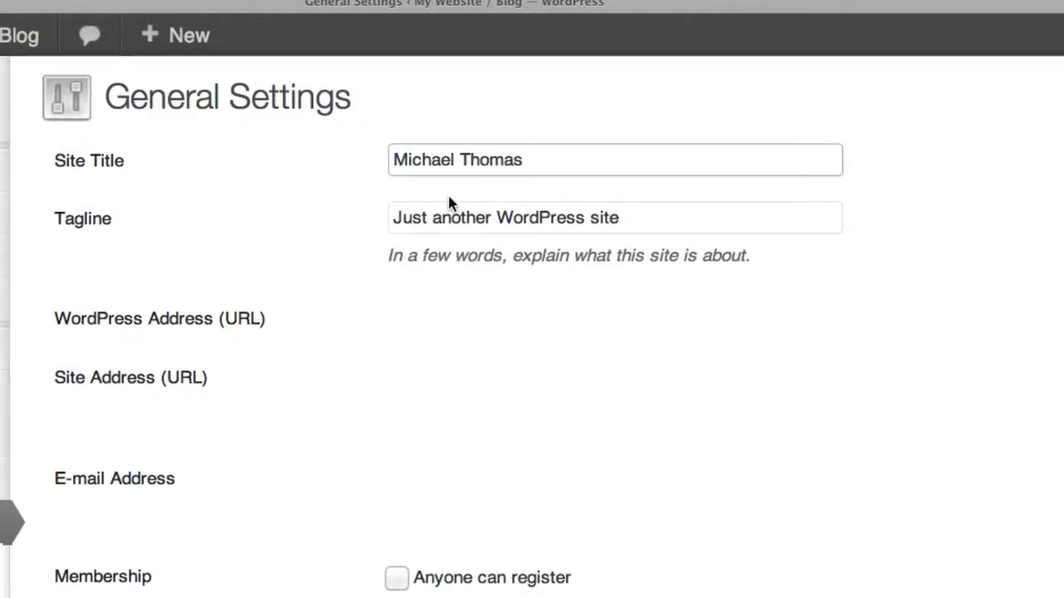
triple_click(485, 225)
text(A Picture is )
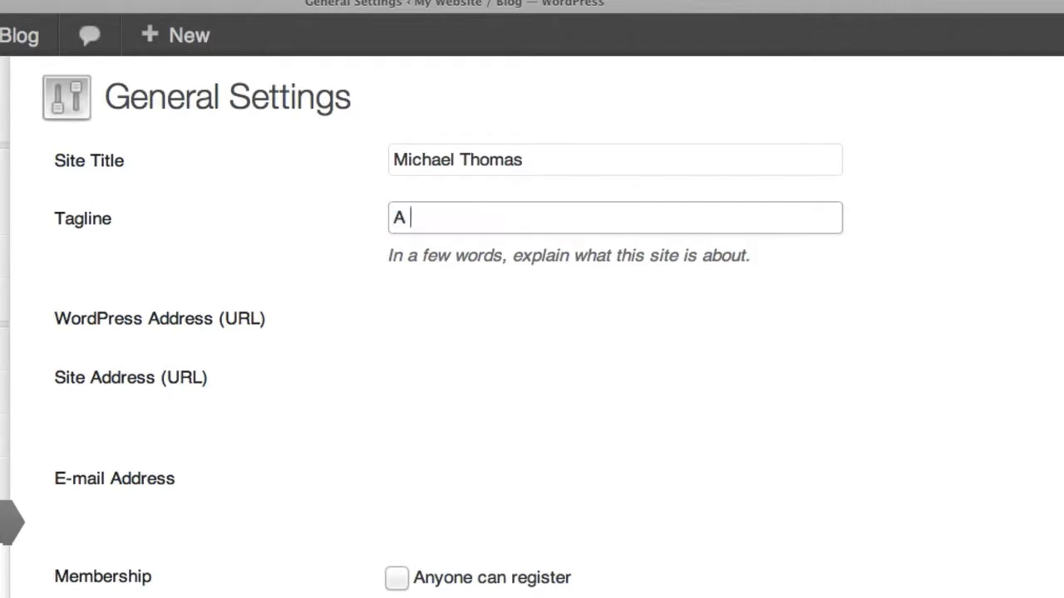
text(Worth a Thousand Words)
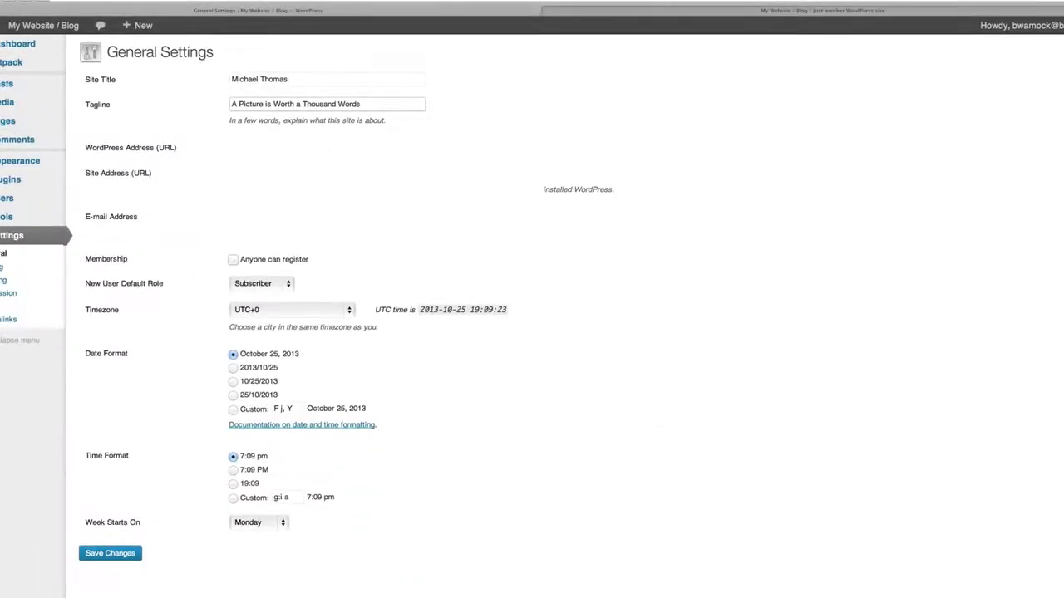
click(125, 553)
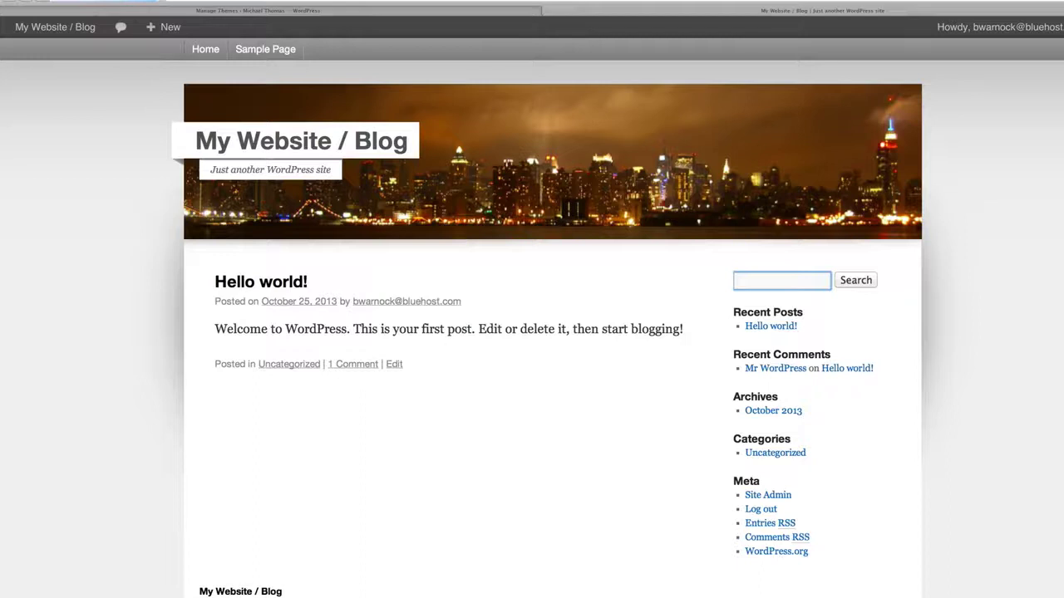
Step: Reload the front page so it shows the new title and tagline
key(super+r)
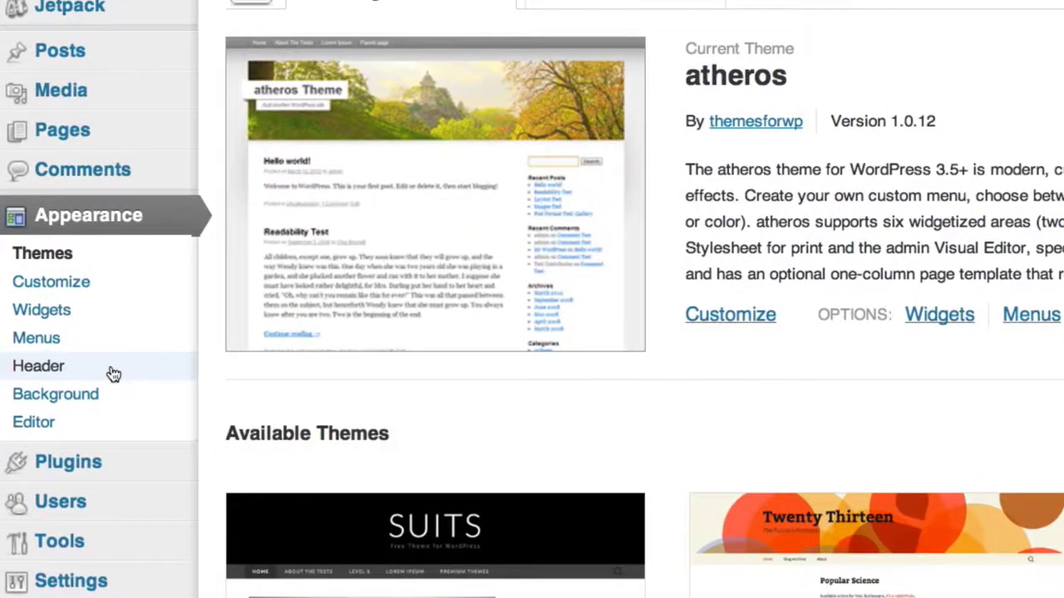
Step: Upload the photographer JPEG from the Page Photos folder as the header image
click(113, 372)
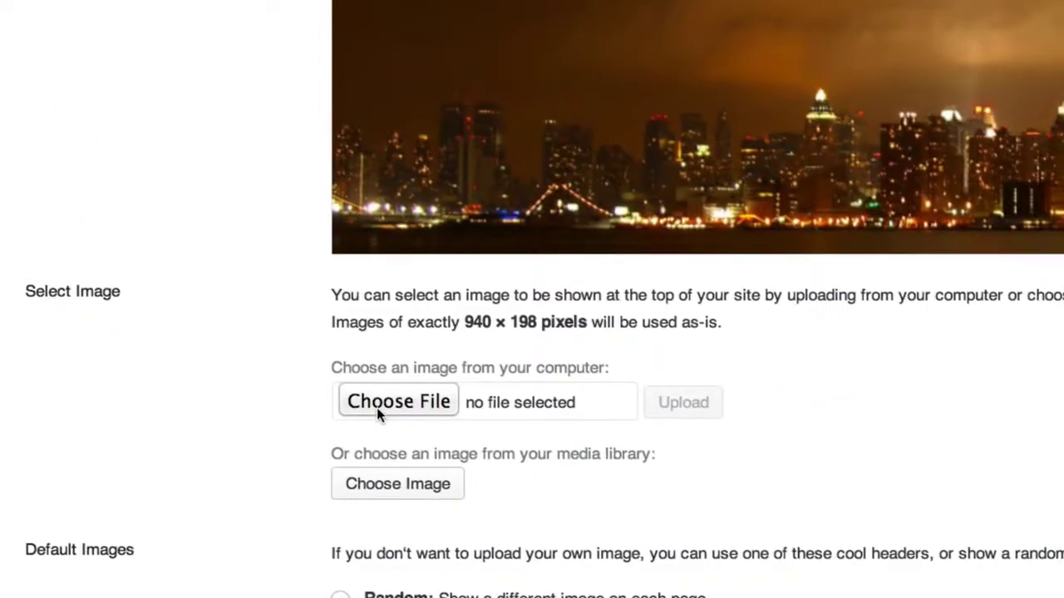
click(377, 407)
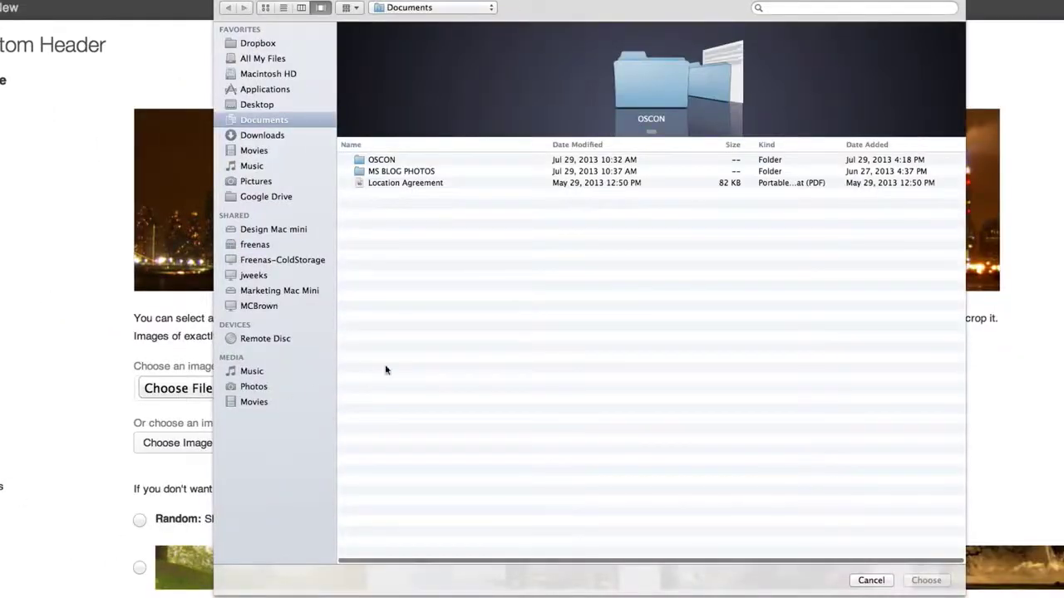
click(397, 170)
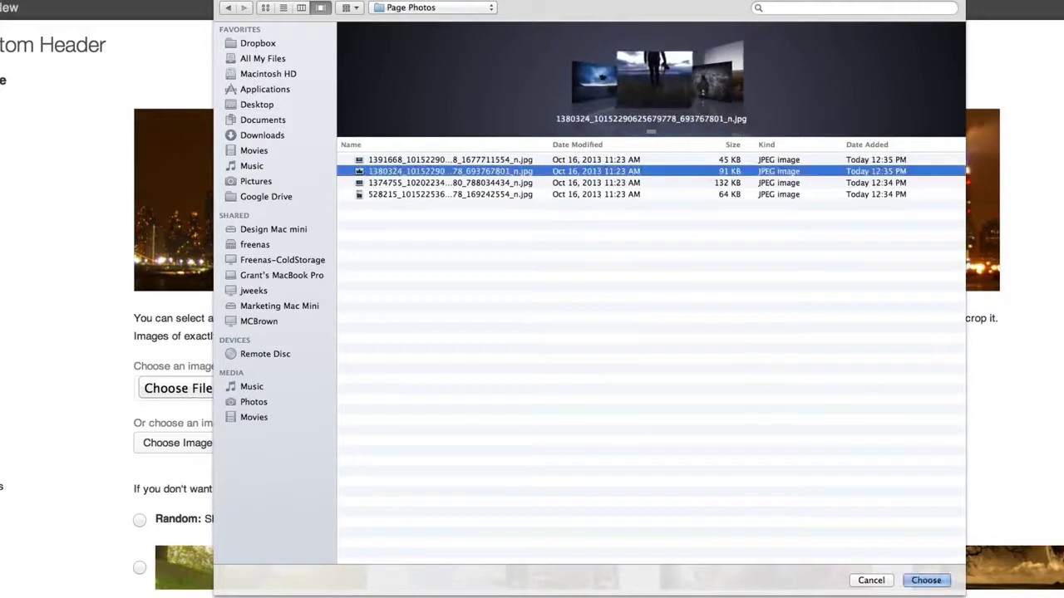
click(941, 581)
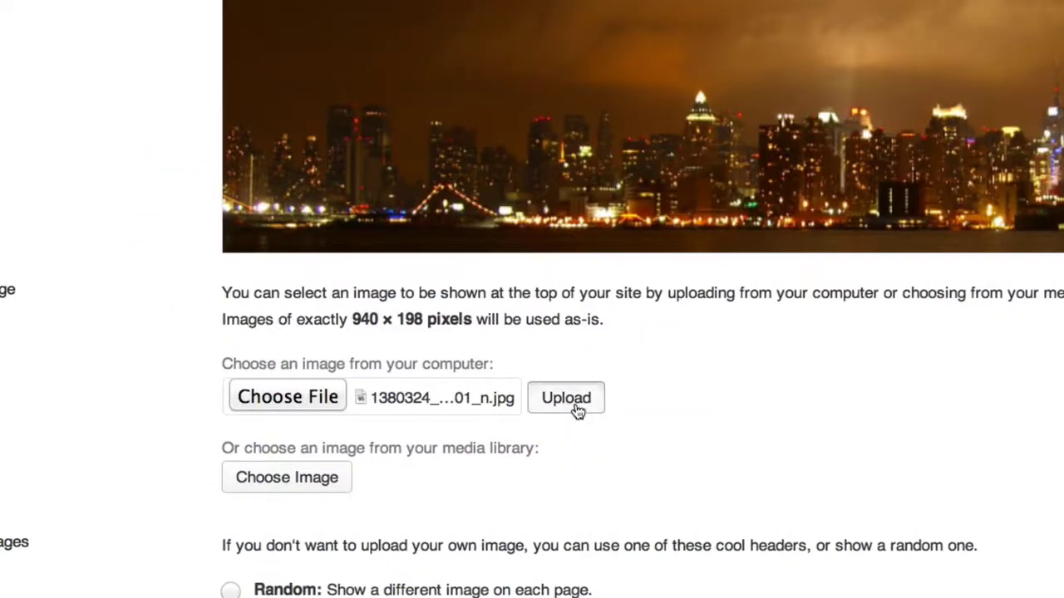
click(577, 412)
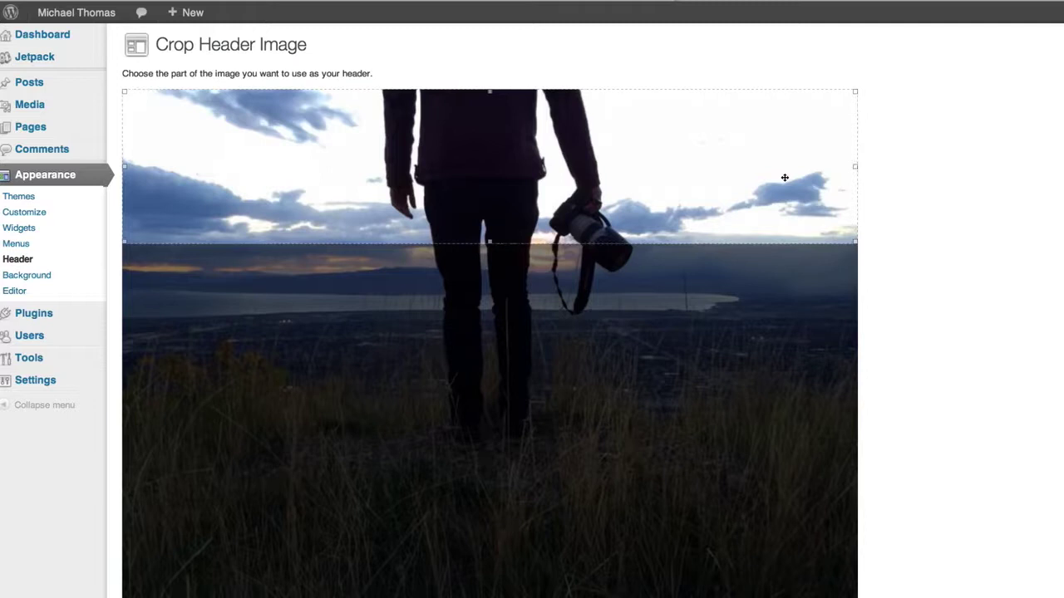
Step: Move the crop box down over the sky, lake and camera, then crop and publish it
drag(791, 166, 775, 247)
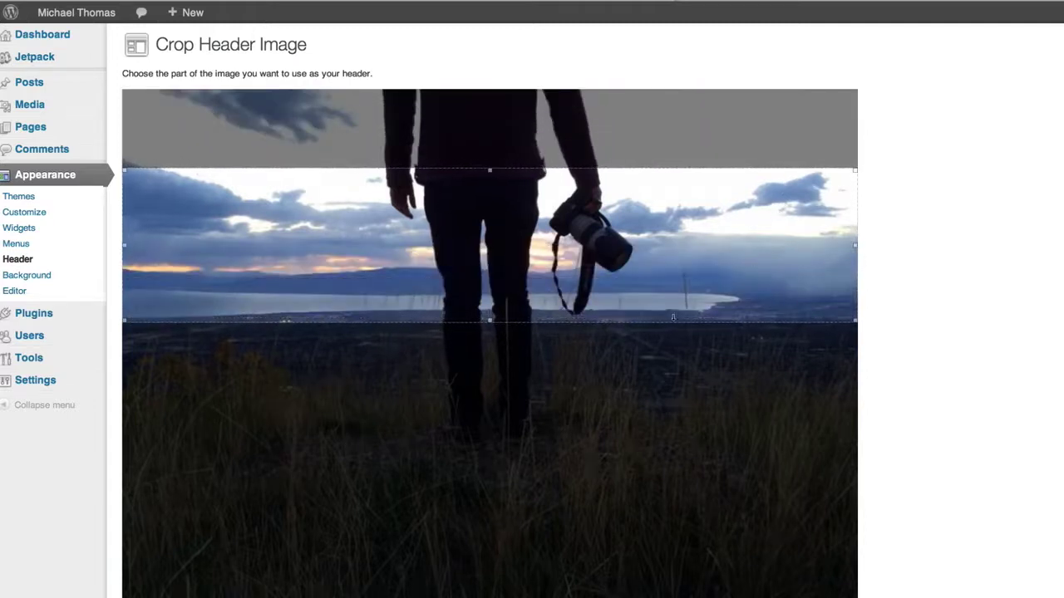
scroll(748, 263, down, 5)
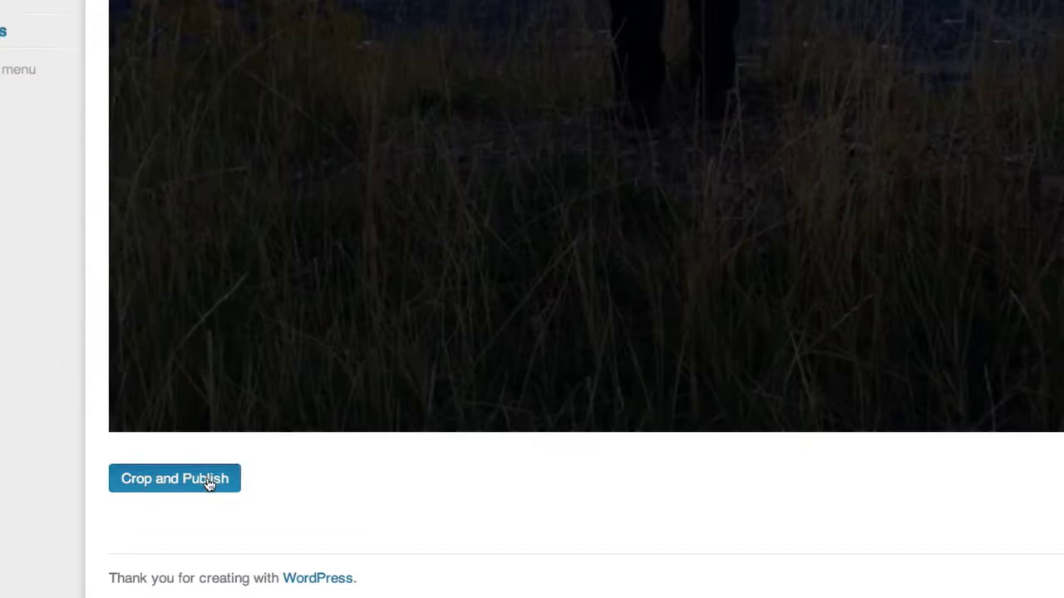
click(175, 479)
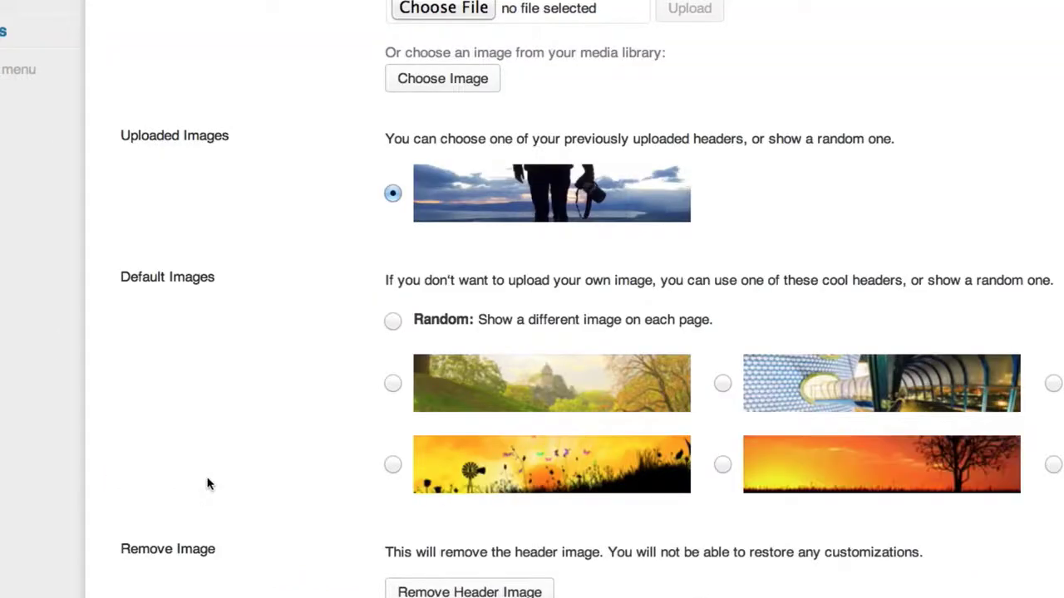
scroll(712, 275, down, 3)
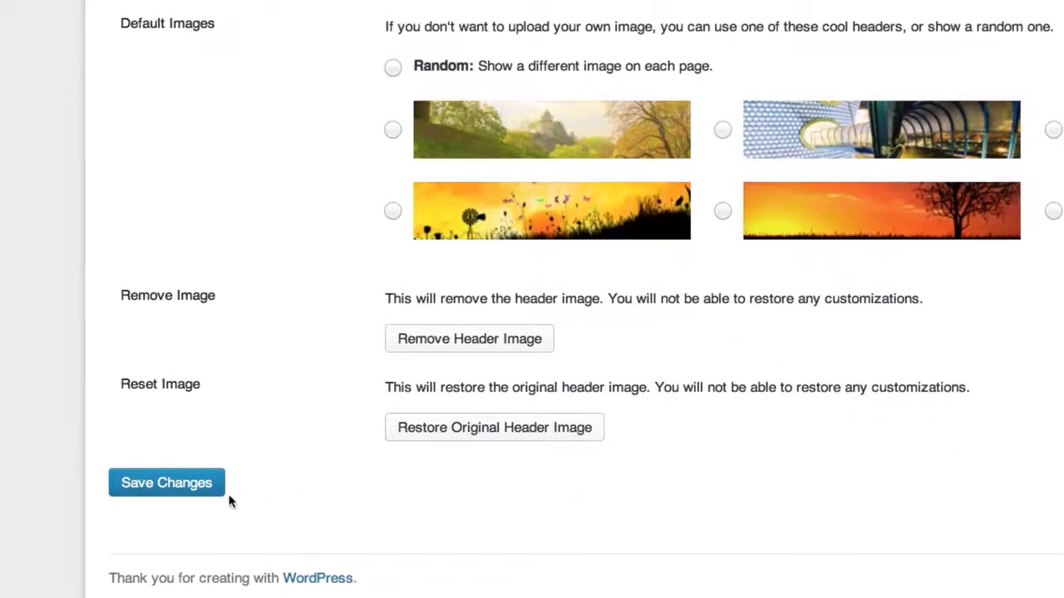
scroll(529, 479, up, 3)
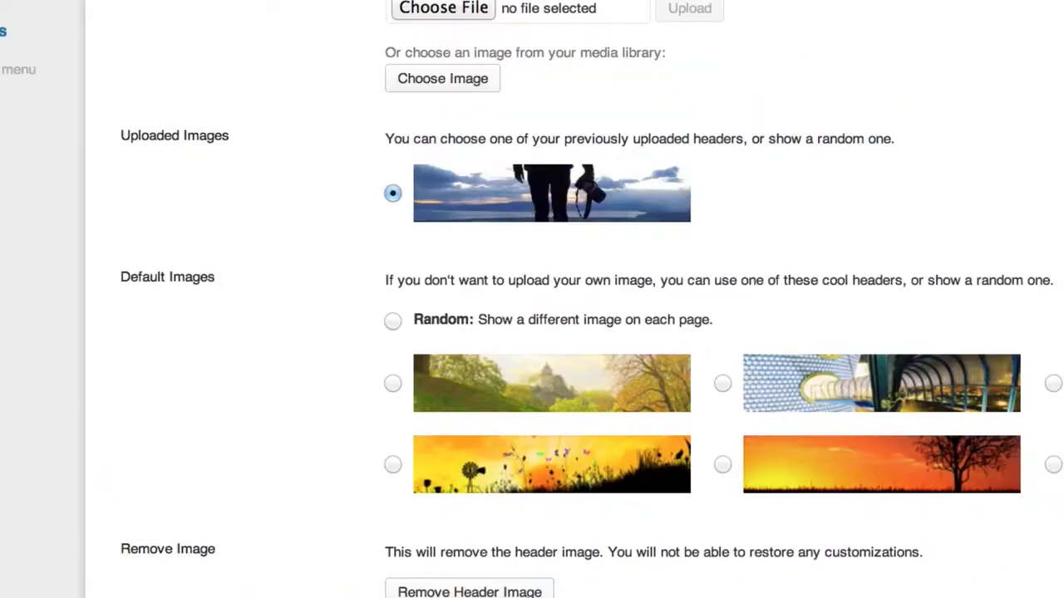